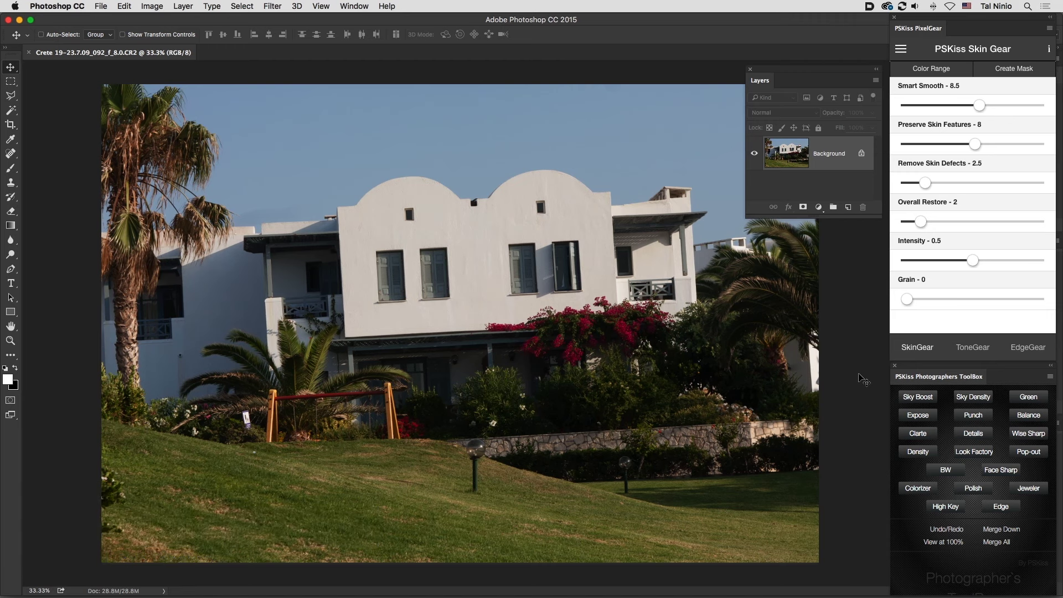
- Open the Filter menu over the unedited Crete villa photo
left_click(272, 6)
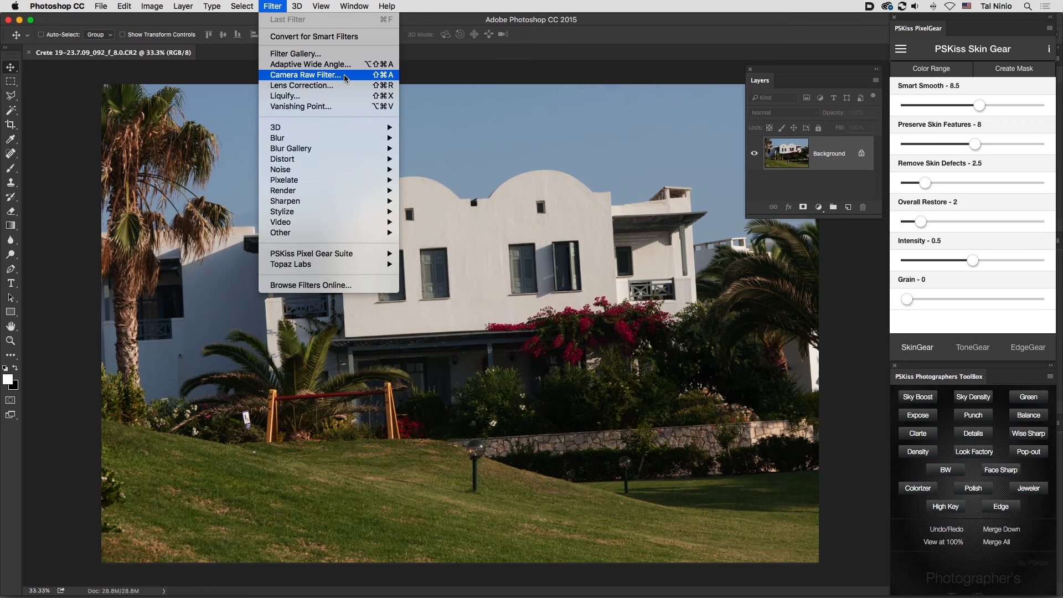
- Dismiss the Filter menu and turn the Background layer into a smart object (Layer 0)
left_click(344, 74)
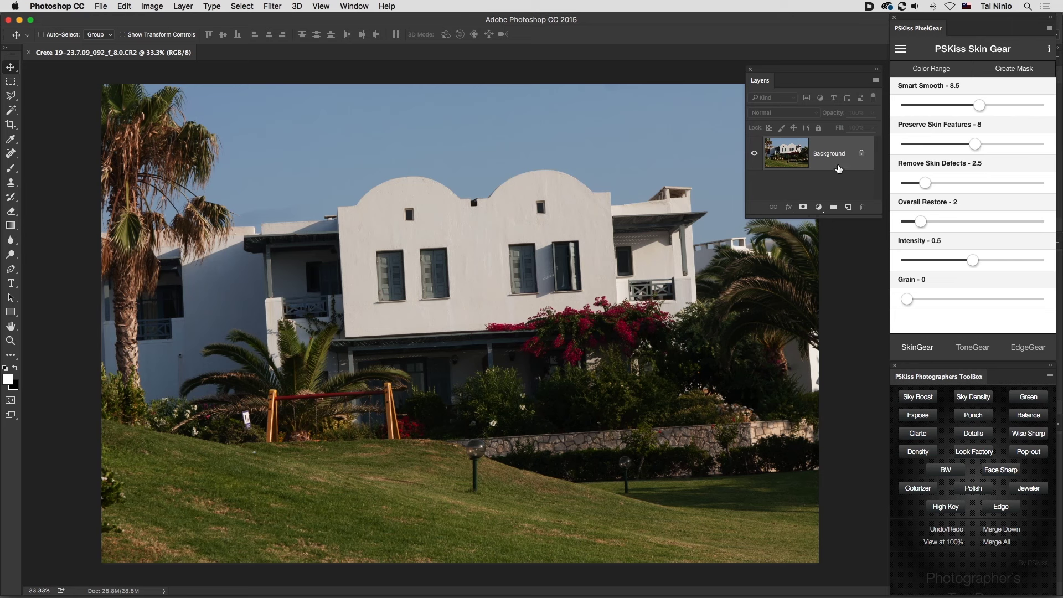
right_click(835, 164)
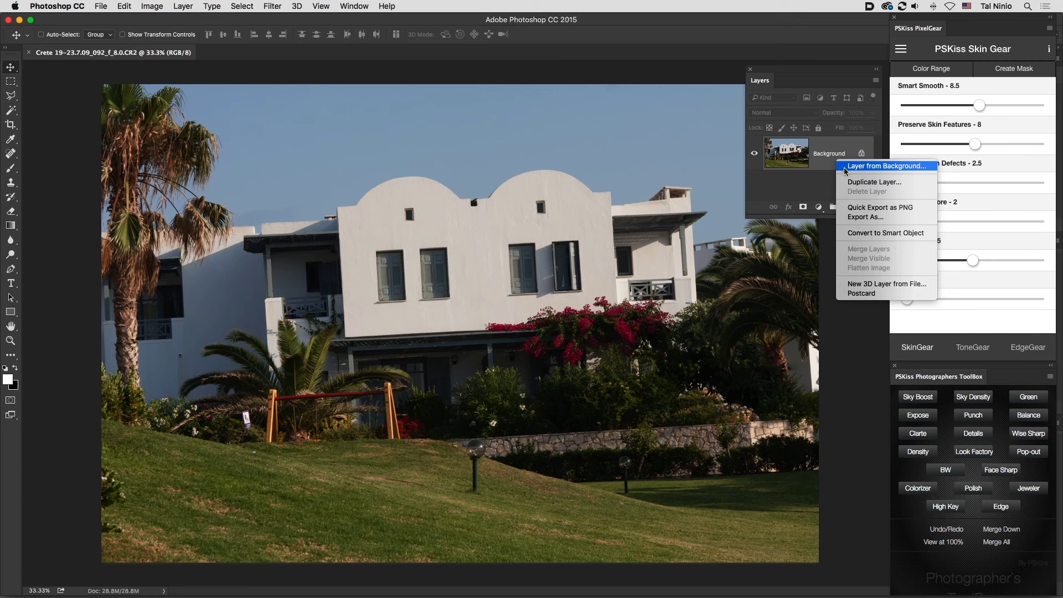
left_click(914, 234)
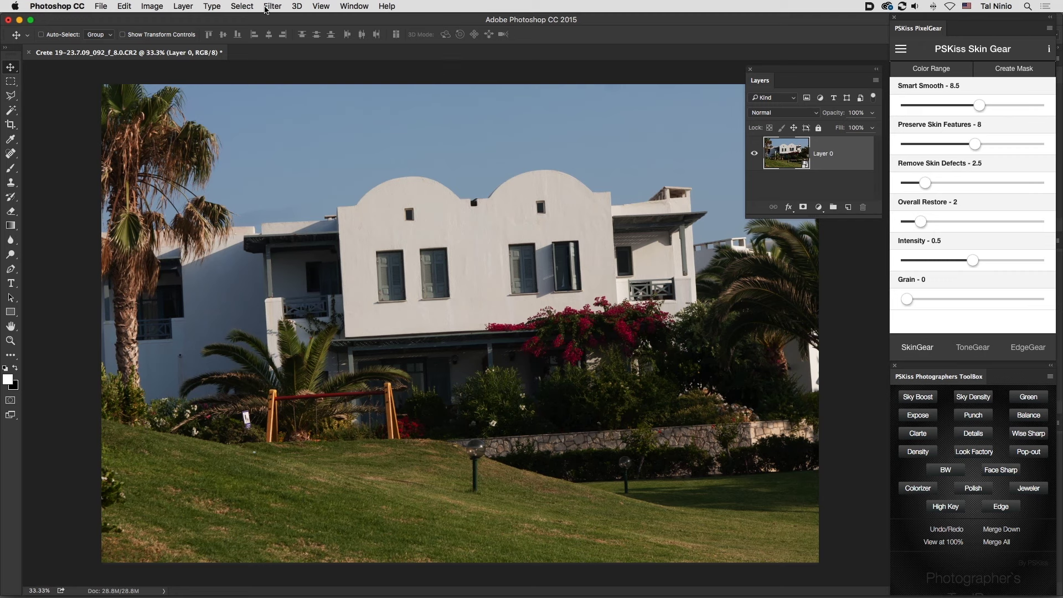
- Apply Camera Raw's Auto Upright lens correction to Layer 0 to straighten the villa
left_click(271, 7)
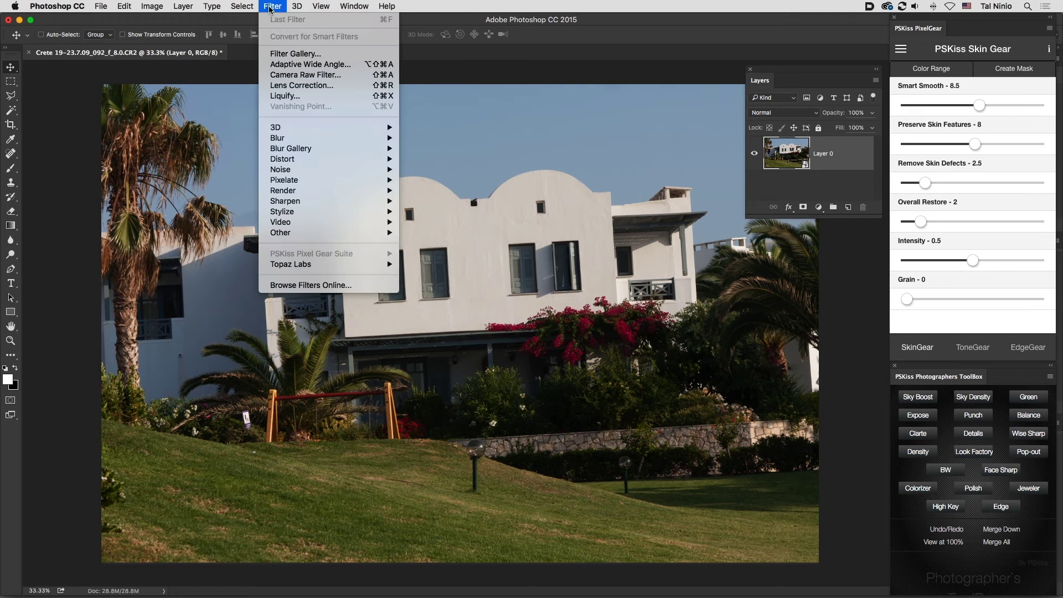
left_click(322, 75)
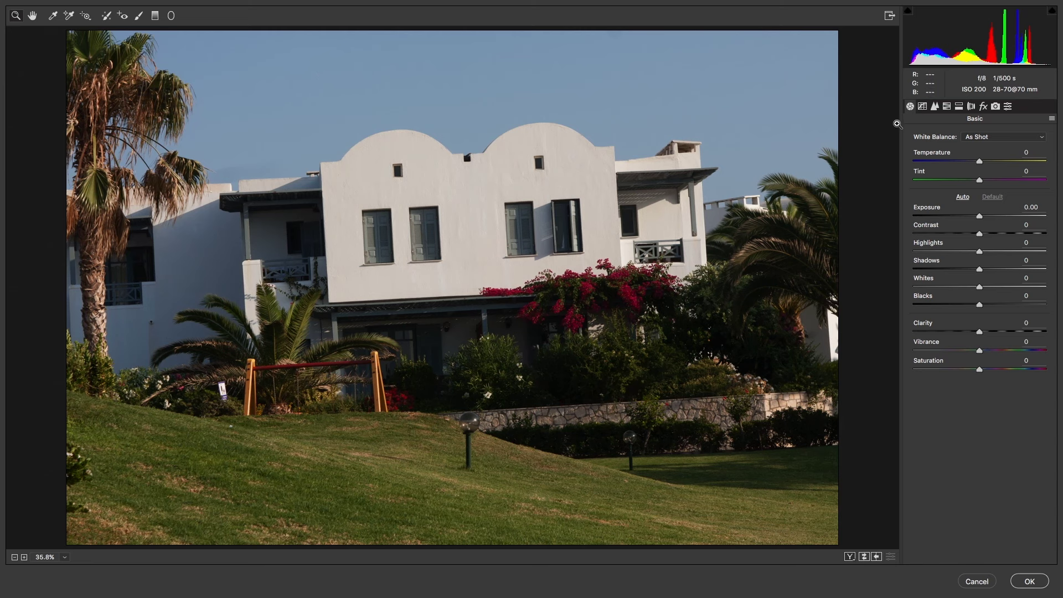
left_click(972, 107)
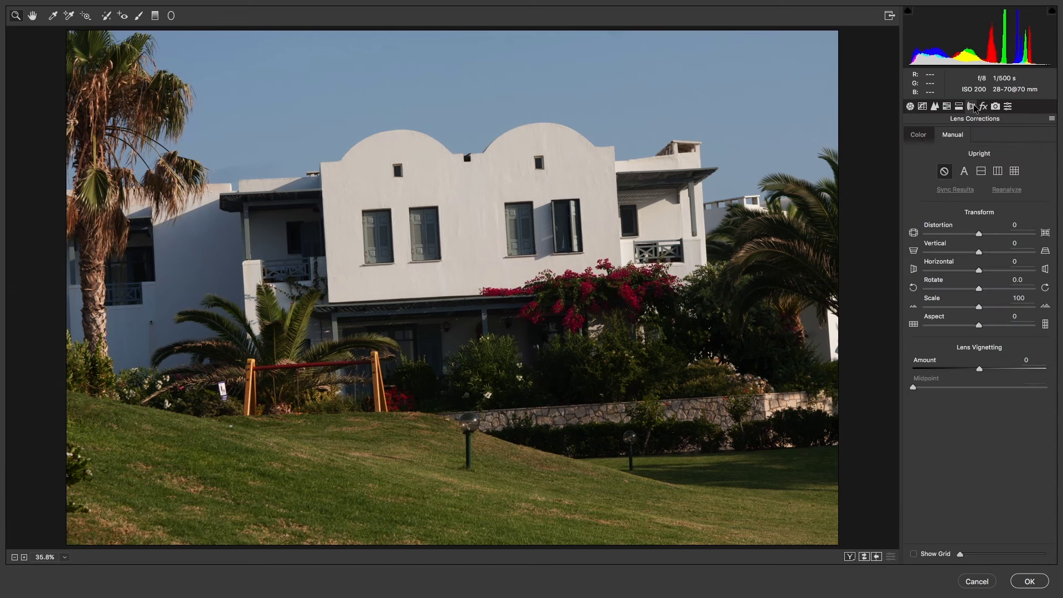
left_click(964, 171)
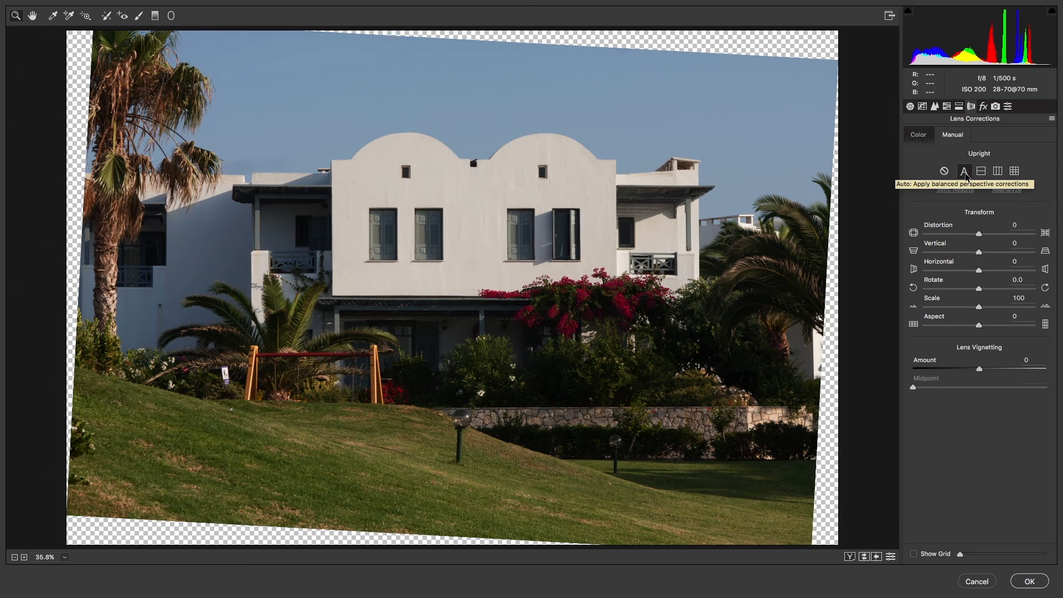
left_click(910, 107)
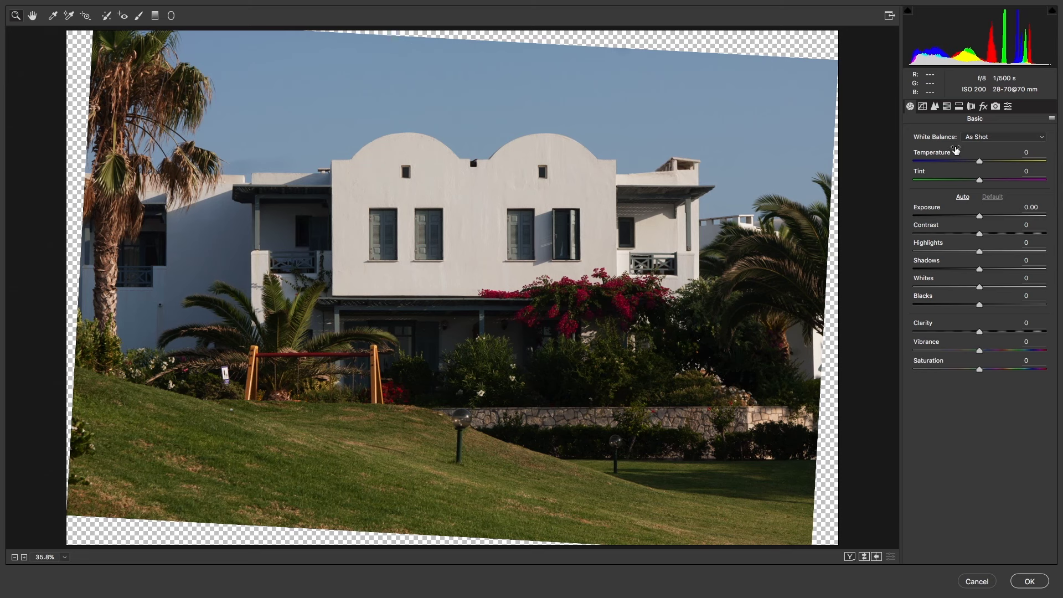
left_click(935, 107)
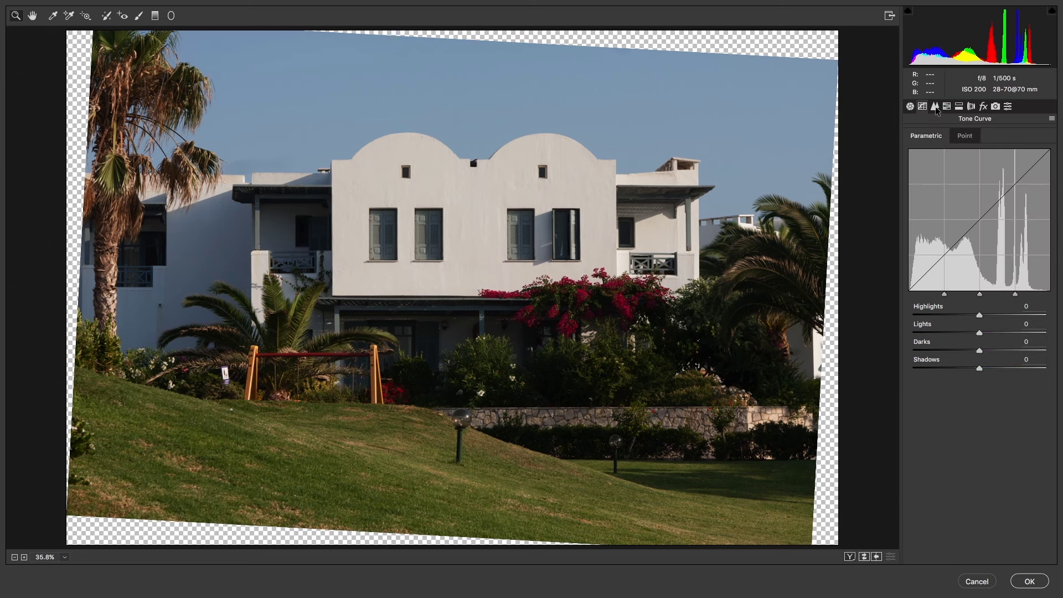
left_click(937, 110)
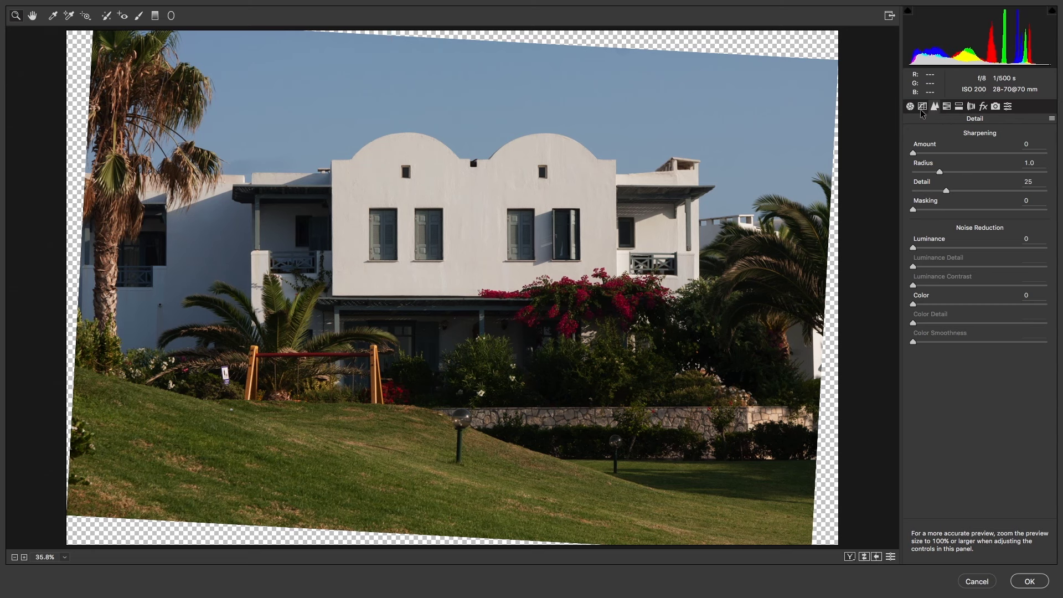
left_click(910, 106)
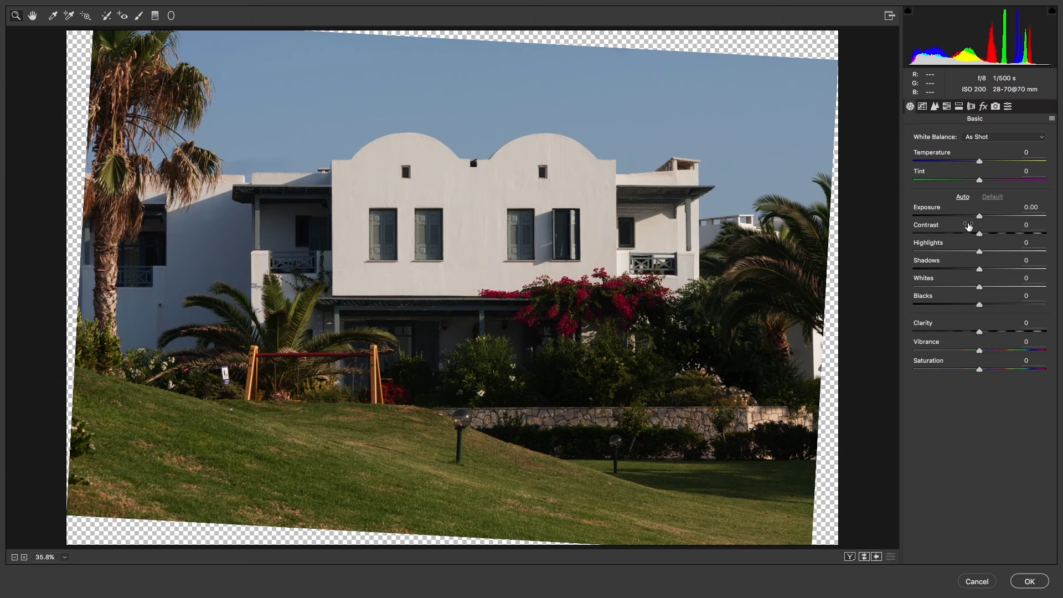
- Brighten Shadows, set Clarity +17, and split-tone with blue shadows (hue 240, saturation 4) and warm highlights
left_click_drag(979, 269, 1003, 272)
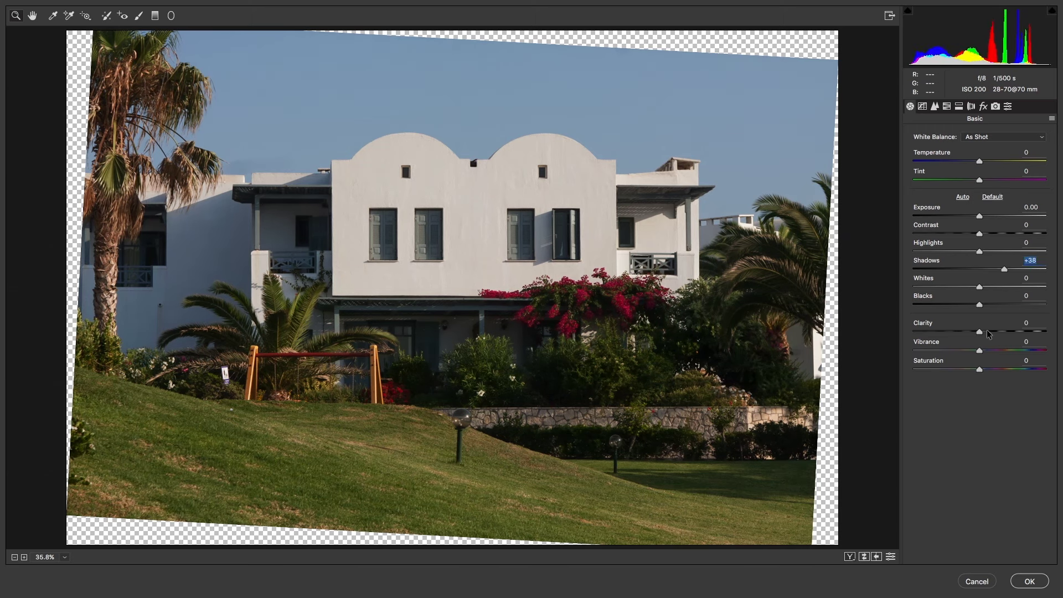
left_click_drag(980, 331, 988, 355)
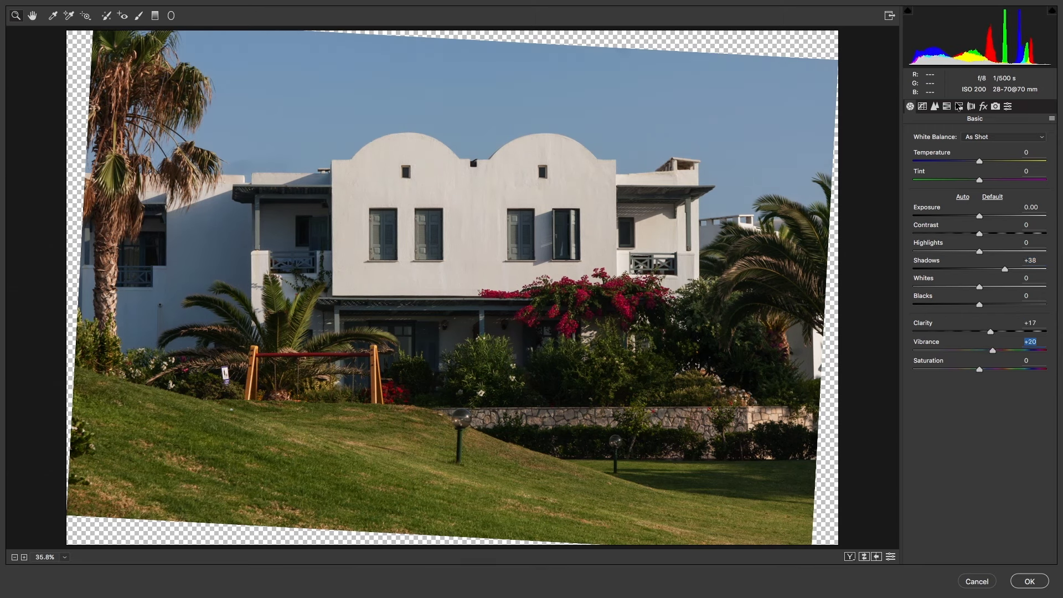
left_click(958, 107)
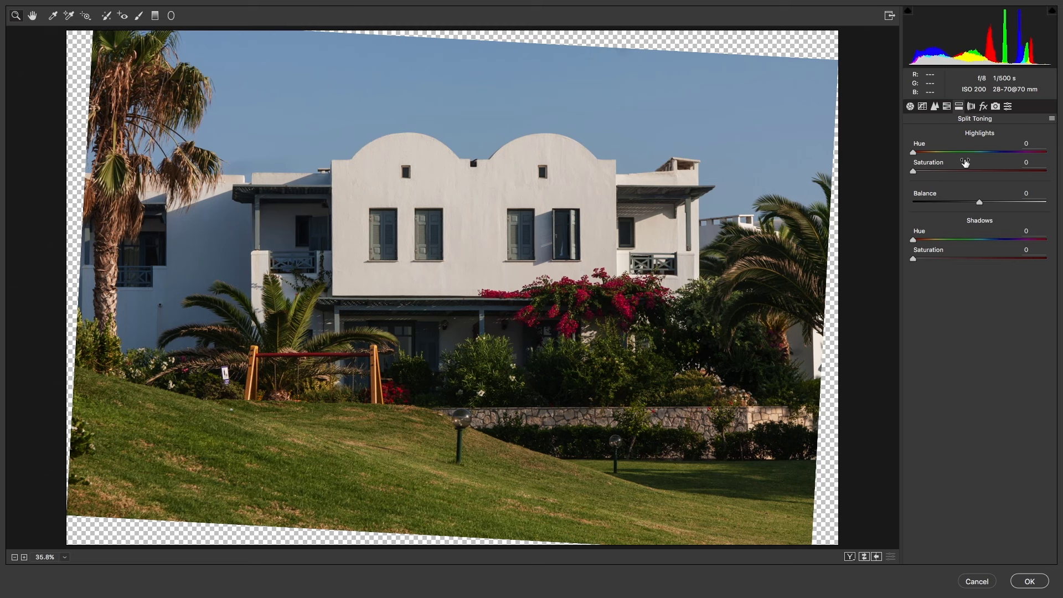
left_click_drag(914, 242, 1001, 241)
left_click_drag(913, 259, 919, 257)
left_click_drag(913, 153, 923, 174)
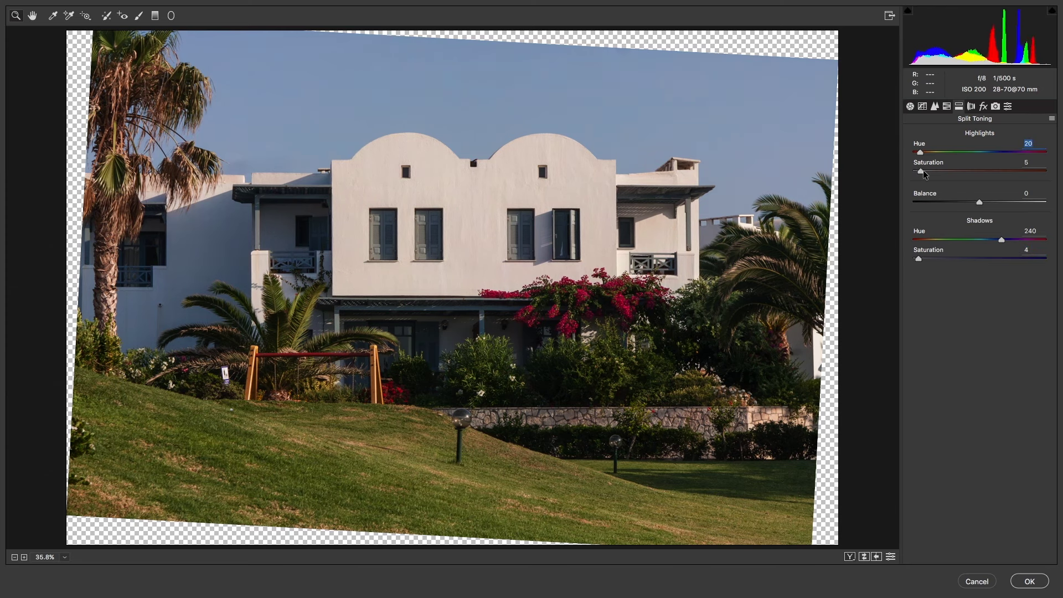
- Sharpen with Amount 58 and Detail 30, then apply the Camera Raw filter
left_click(934, 106)
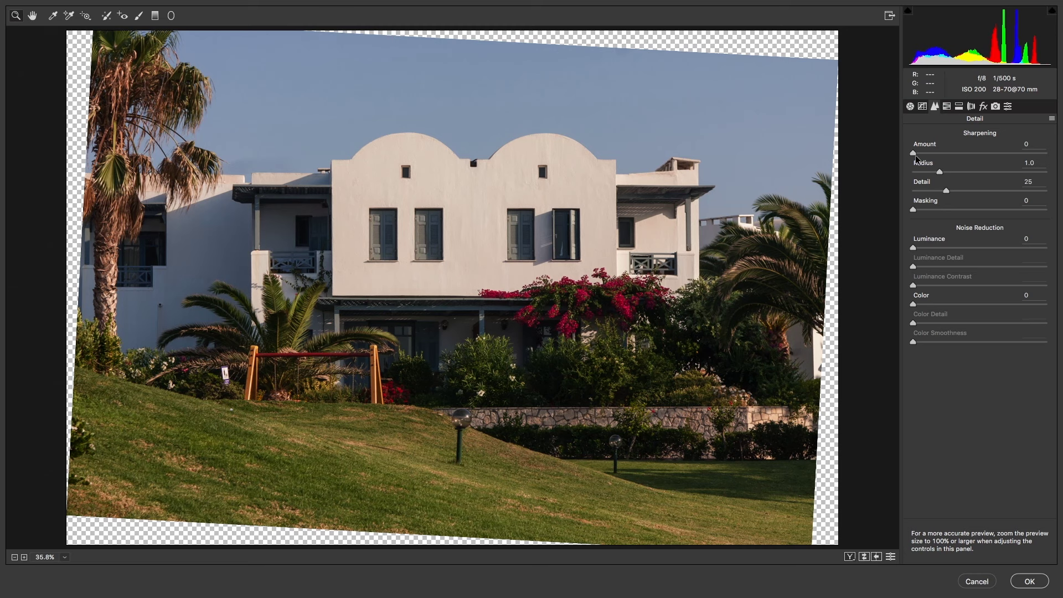
left_click_drag(913, 153, 940, 156)
left_click_drag(947, 192, 959, 211)
left_click_drag(938, 153, 966, 155)
left_click(1029, 581)
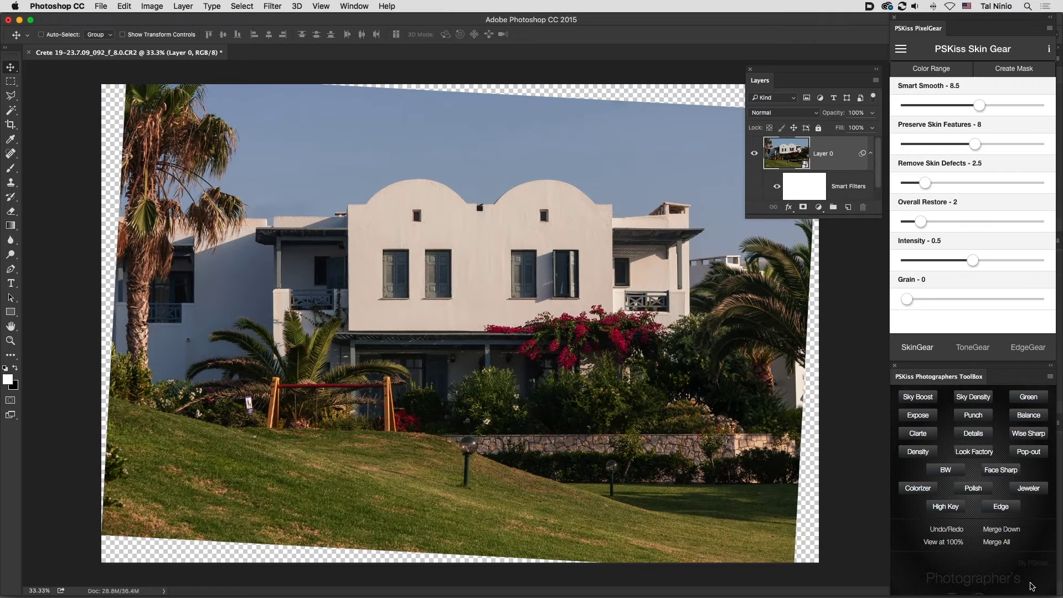
key("F7")
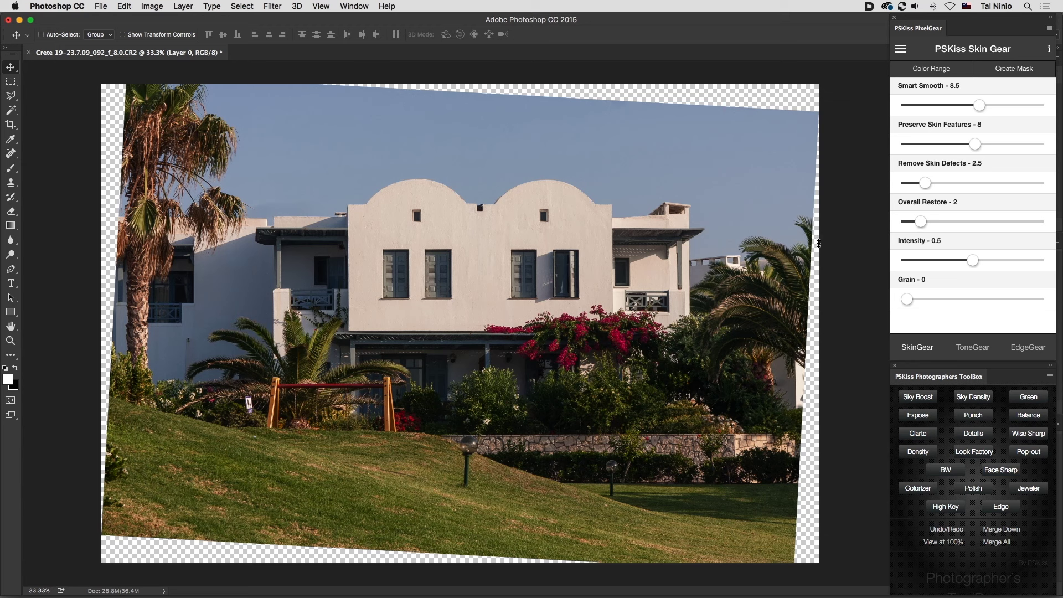
key("F7")
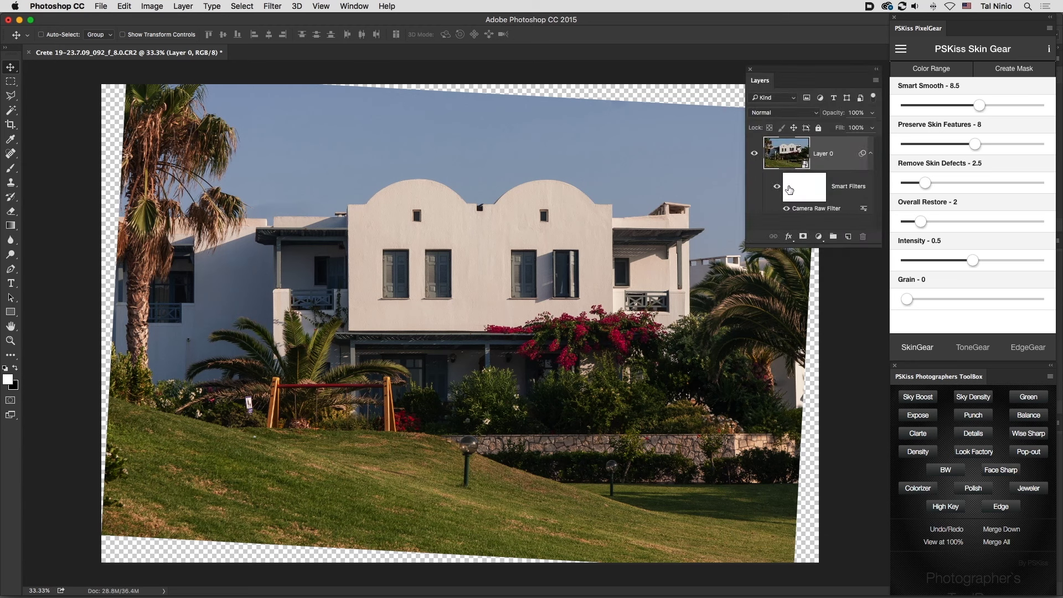
left_click(777, 187)
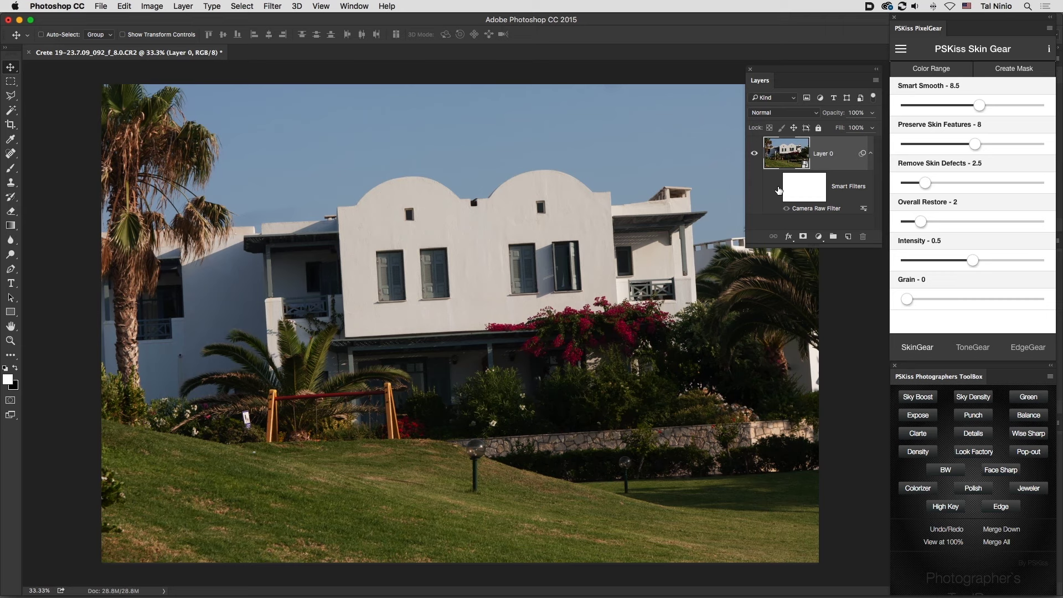
left_click(777, 187)
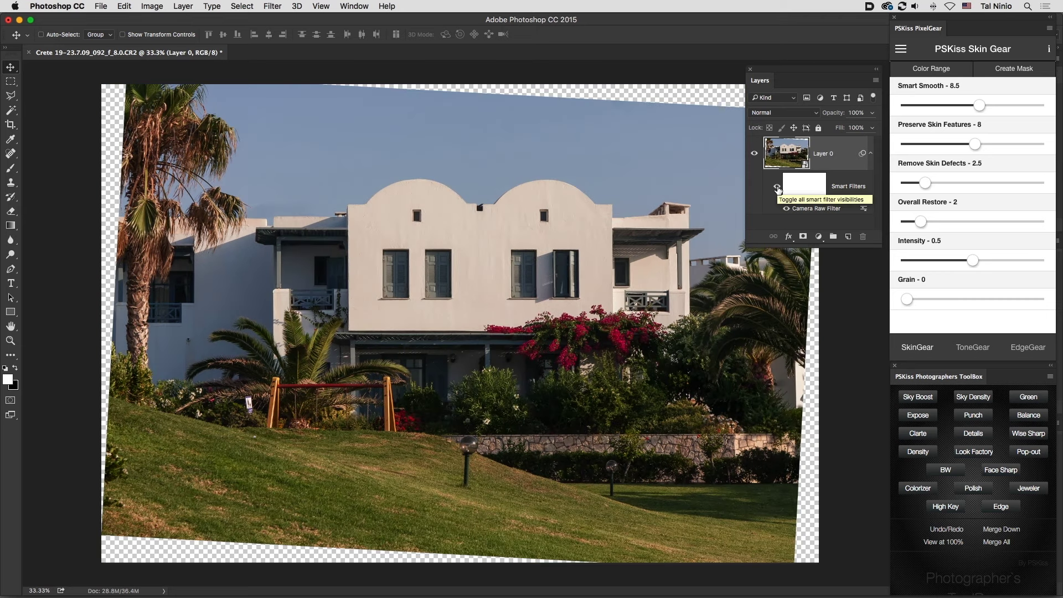
left_click(777, 188)
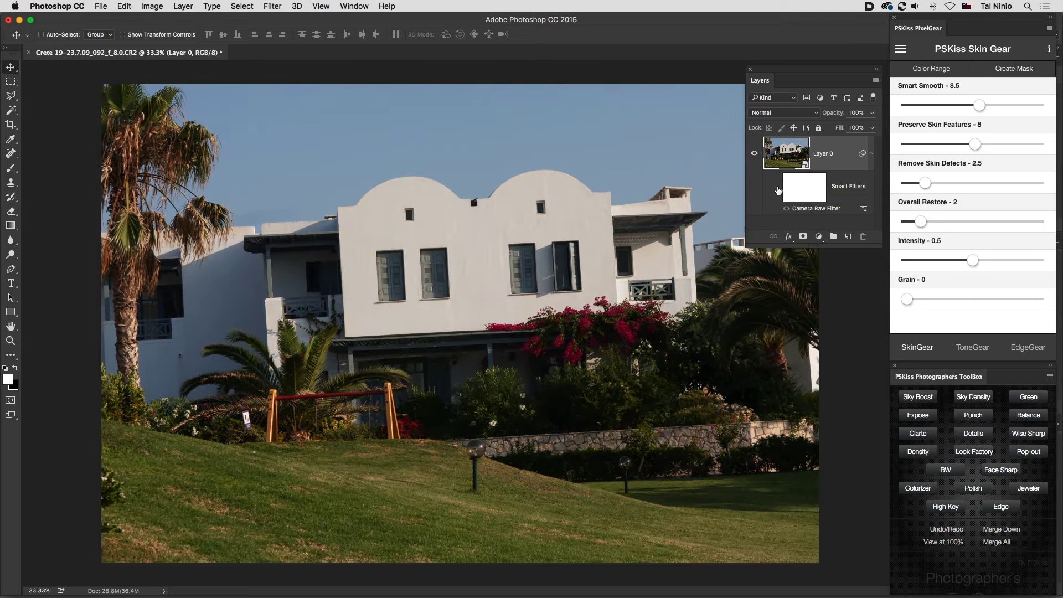
left_click(777, 189)
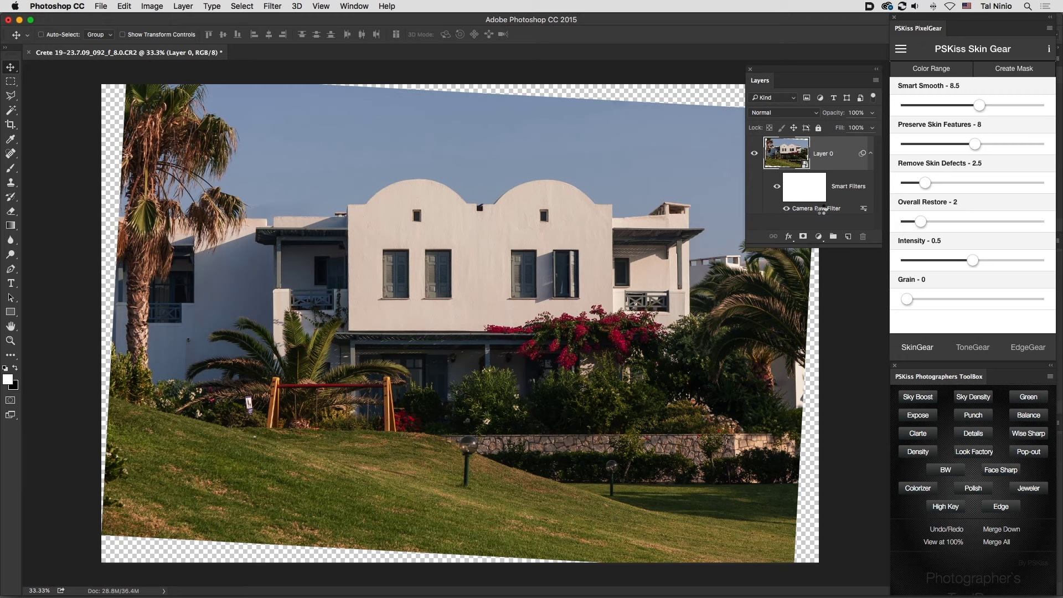
- Reopen the Camera Raw smart filter, raise Whites to +41, and apply it
double_click(821, 211)
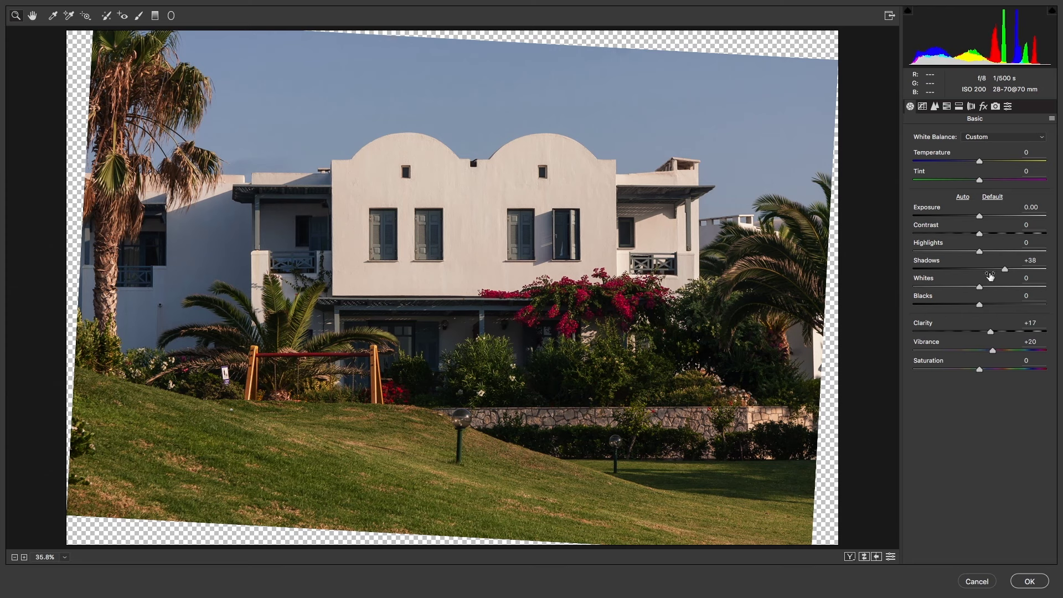
left_click_drag(983, 286, 1006, 286)
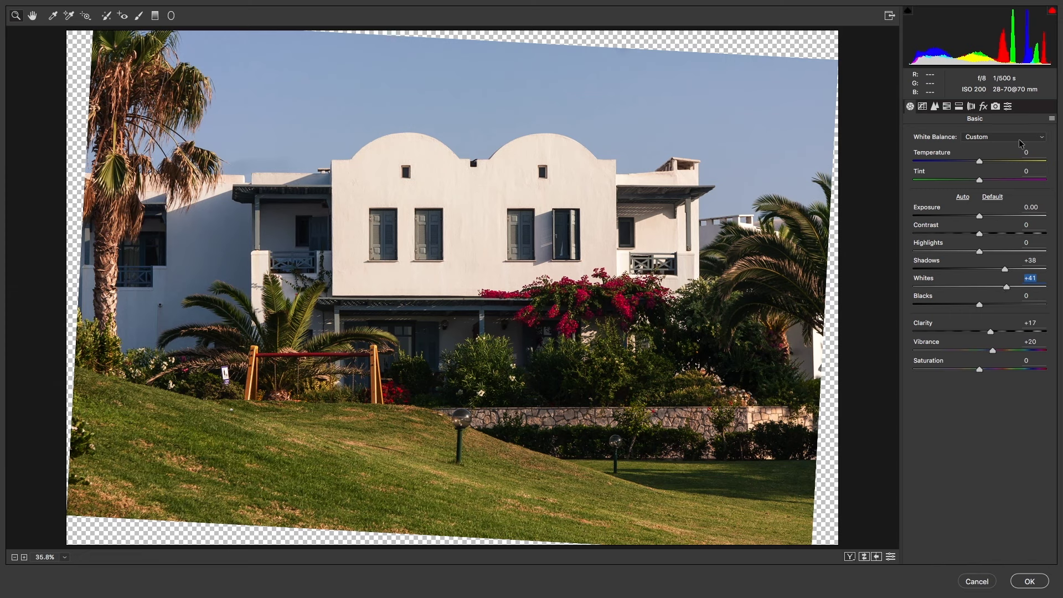
left_click(1029, 580)
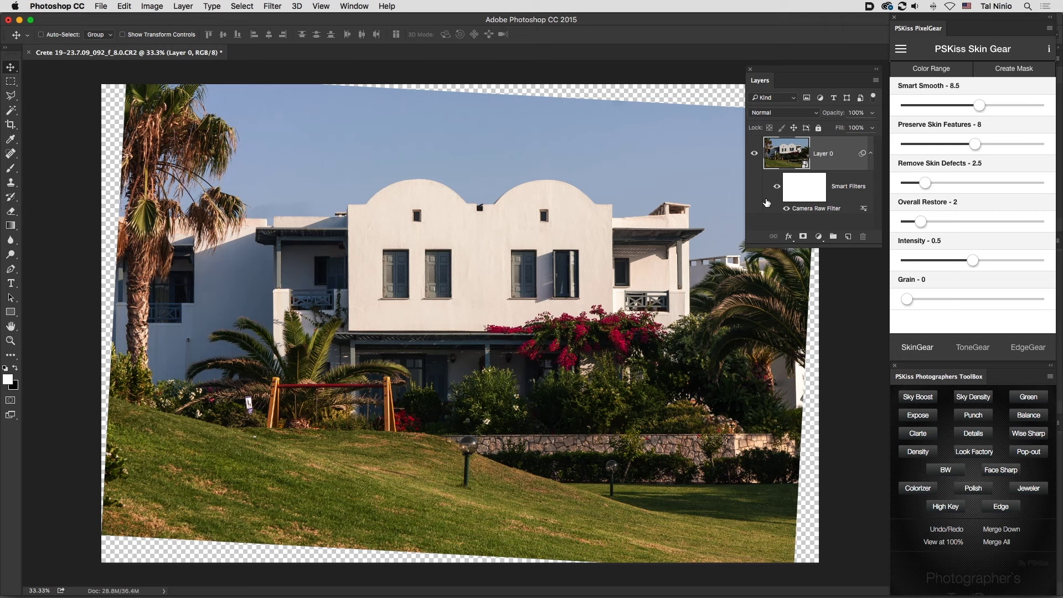
left_click(777, 188)
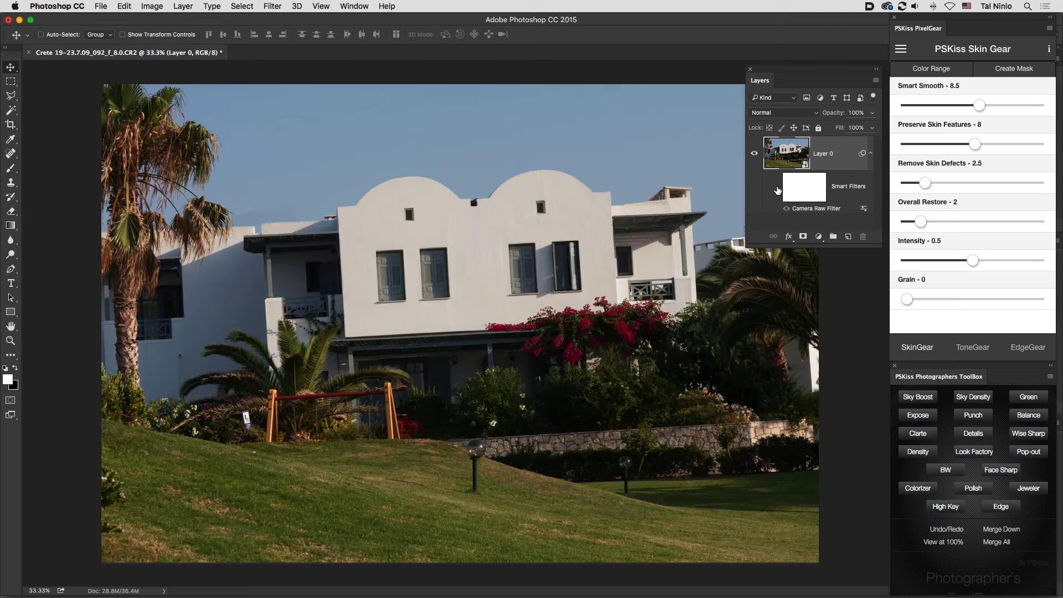
left_click(777, 188)
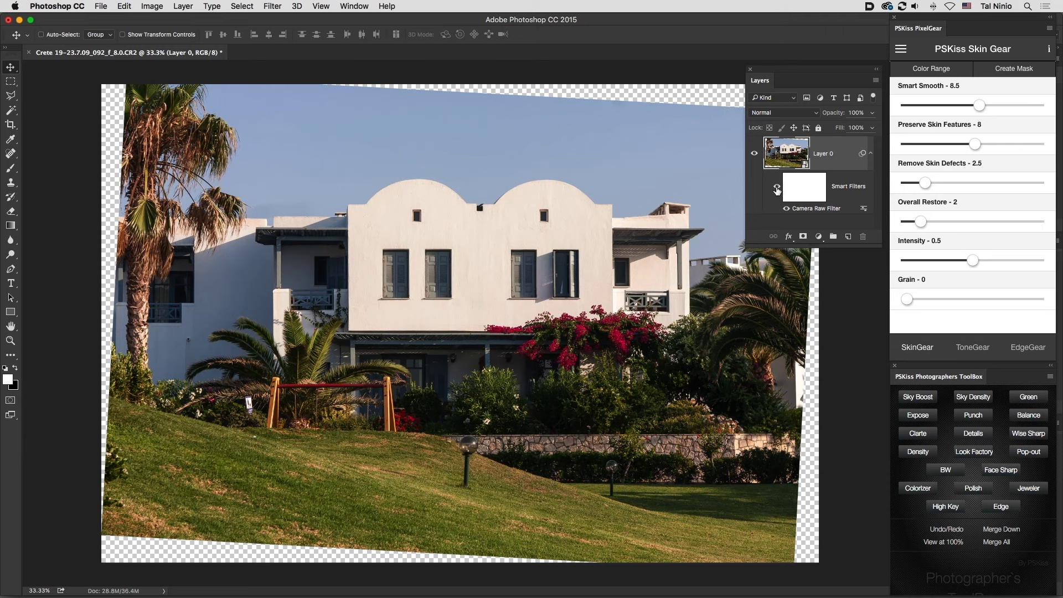
left_click(777, 189)
double_click(809, 208)
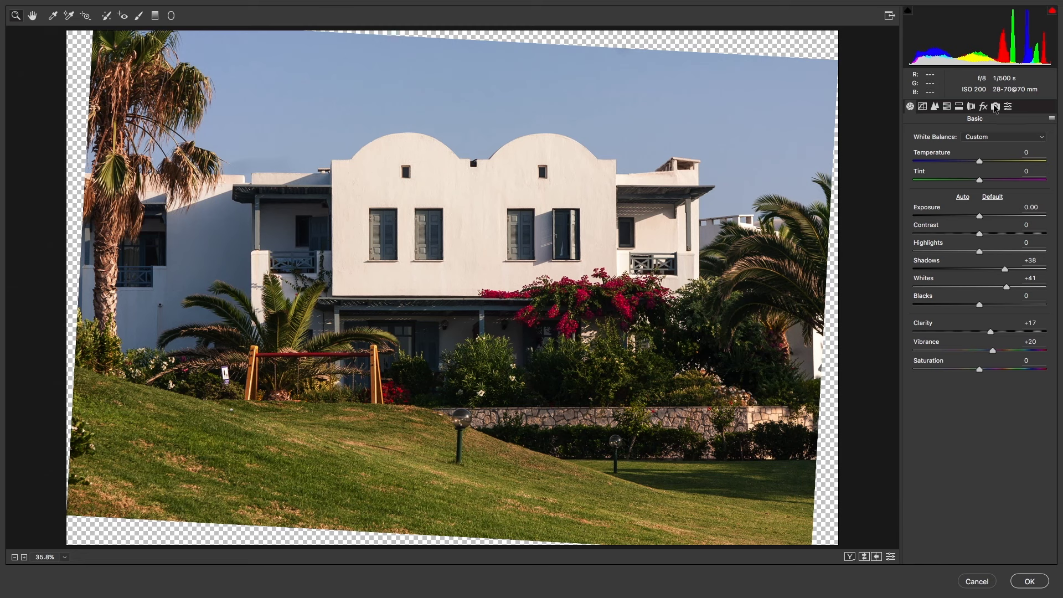
left_click(995, 107)
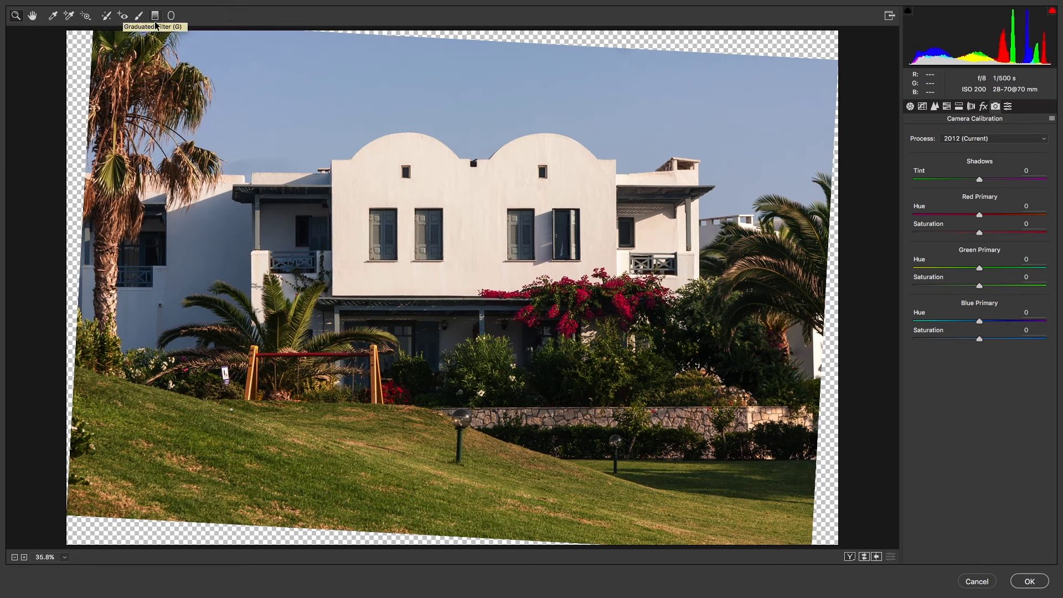
- Discard the open Camera Raw session and crop all four edges inward past the transparent wedges
left_click(992, 582)
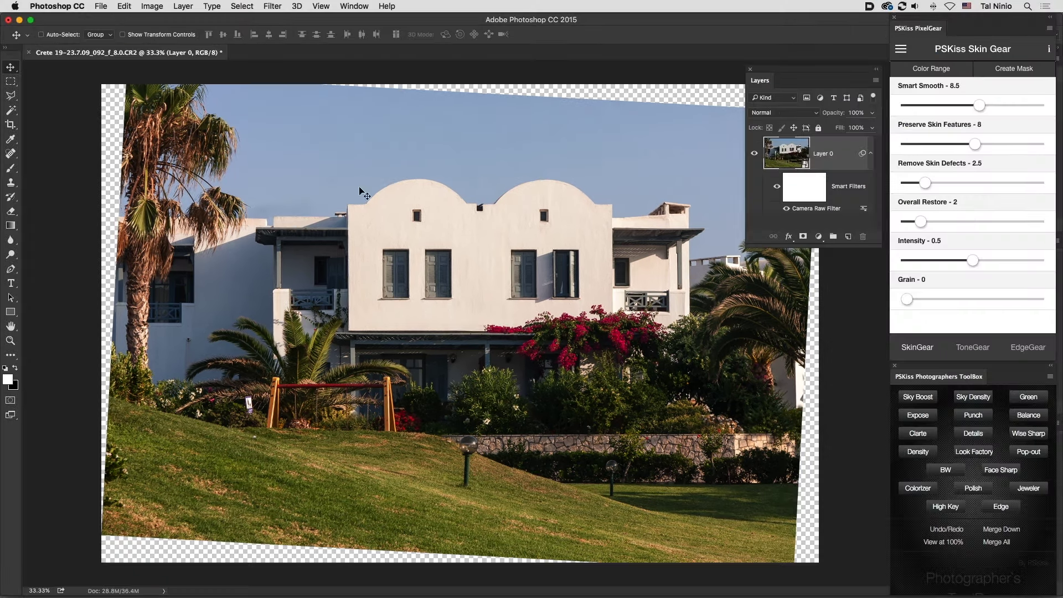
left_click(10, 125)
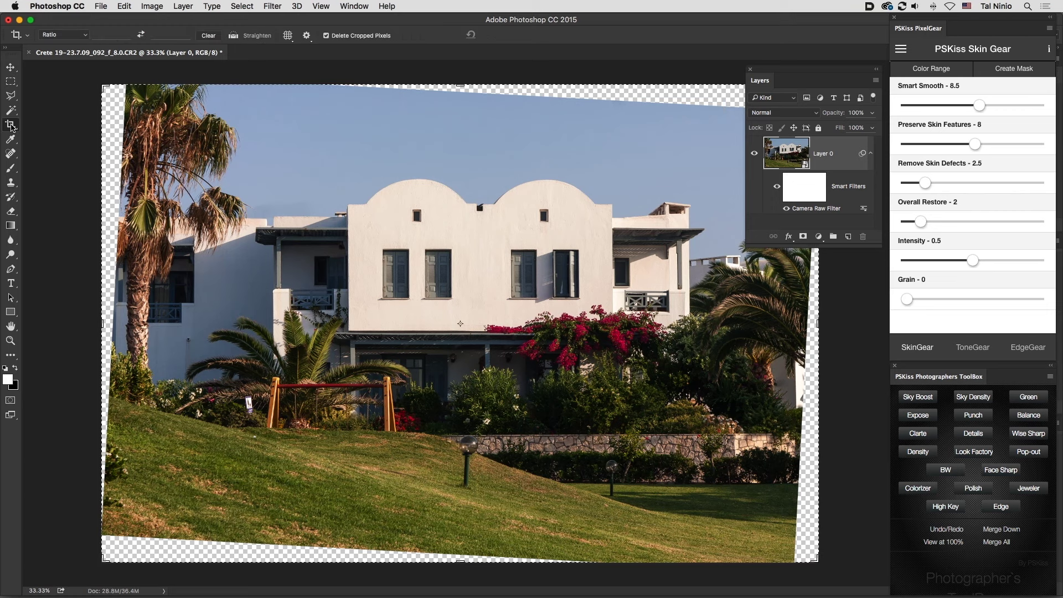
left_click_drag(104, 324, 114, 324)
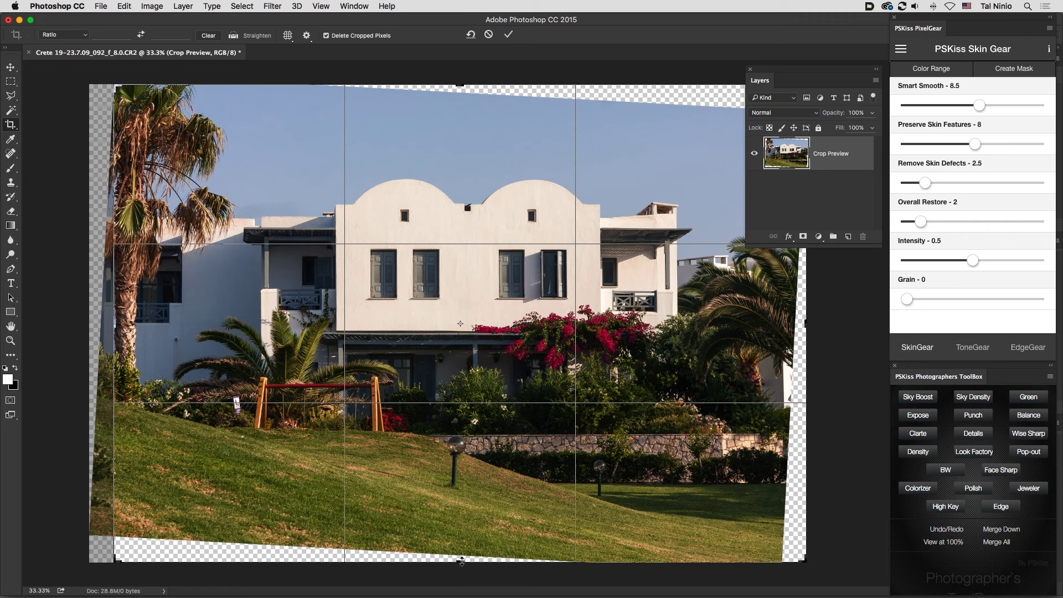
left_click_drag(458, 564, 466, 549)
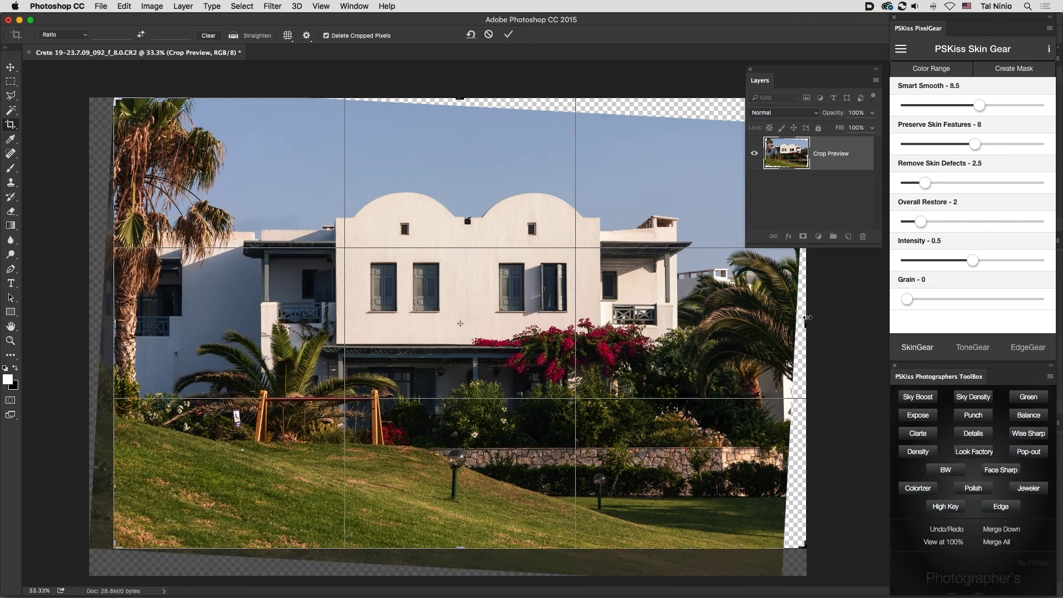
left_click_drag(807, 323, 796, 324)
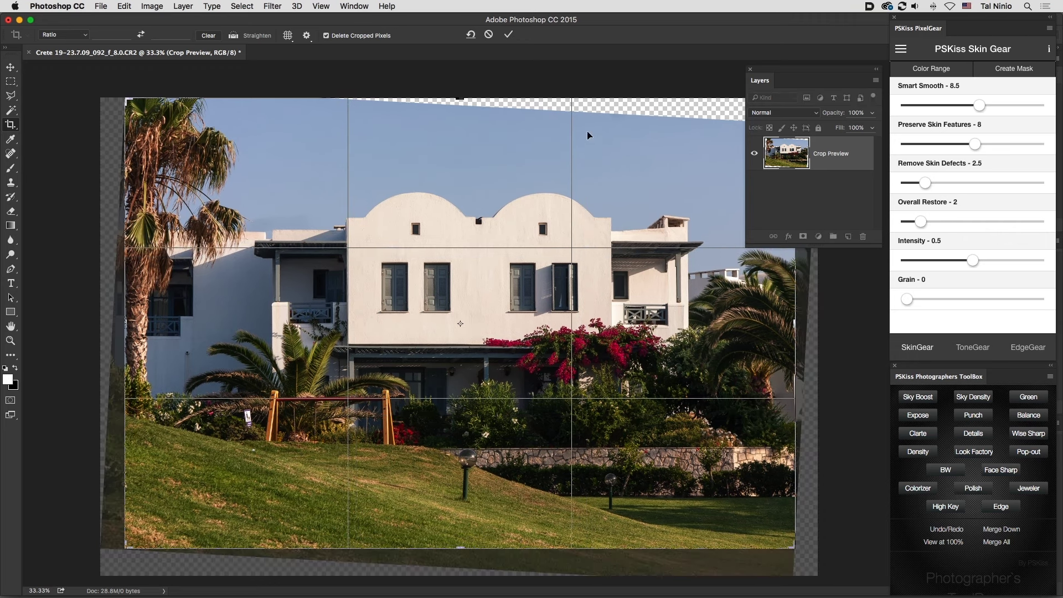
left_click_drag(462, 100, 462, 114)
key("Return")
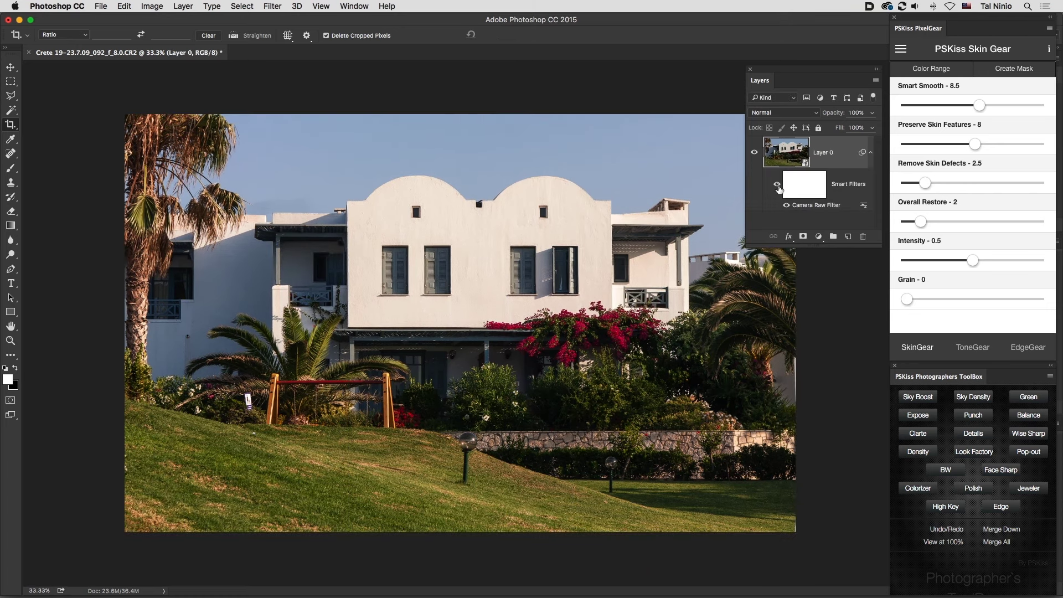
- Toggle the Smart Filters visibility off and on to compare, then bring up the Filter menu
left_click(776, 187)
left_click(776, 186)
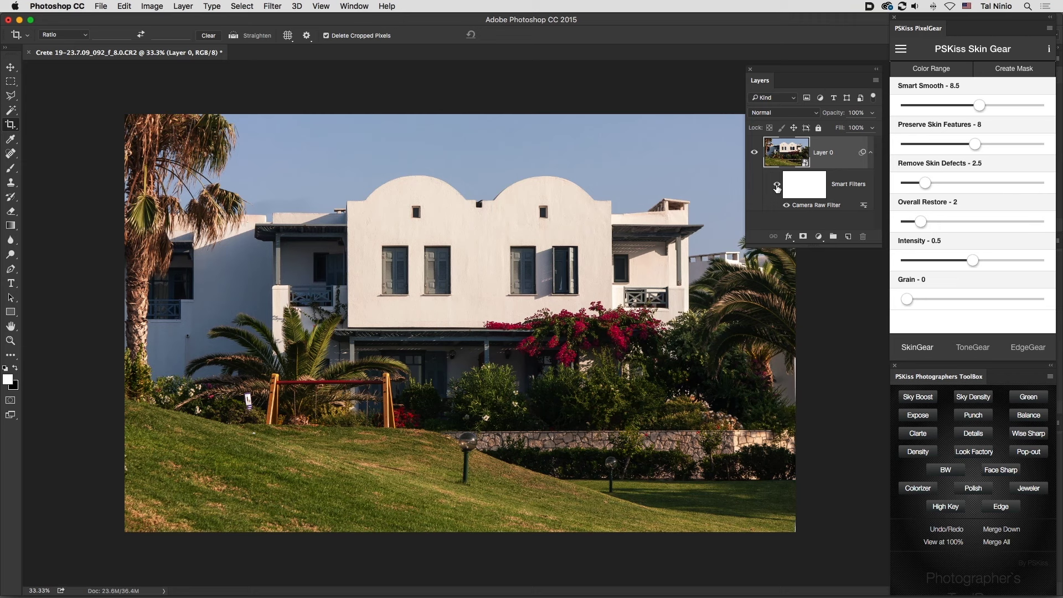
left_click(272, 7)
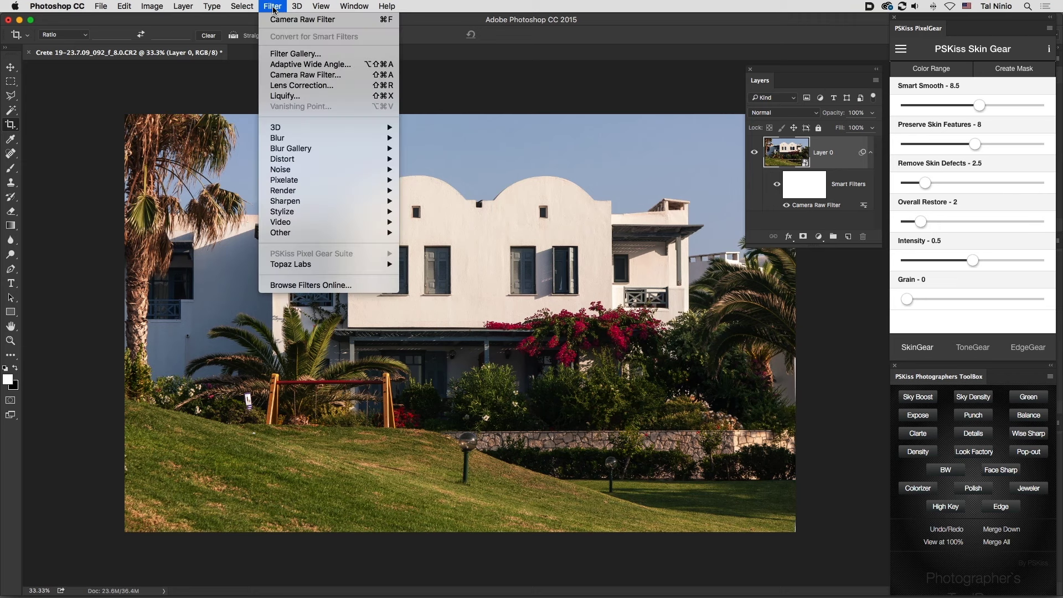